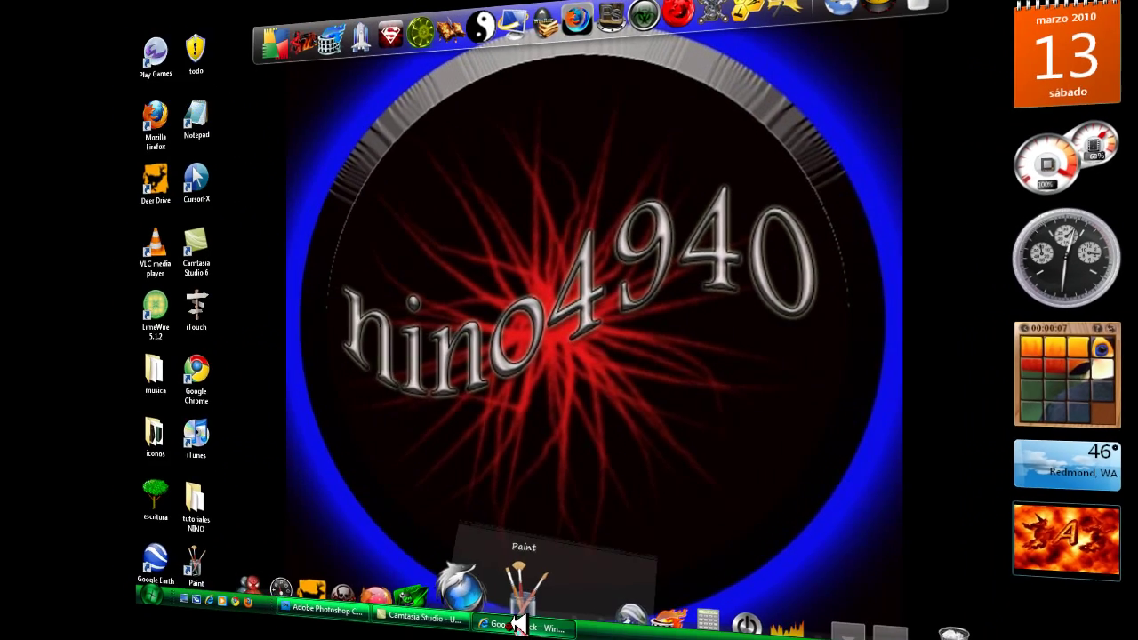
Step: Bring the Internet Explorer window with the Google Black page to the front from Flip 3D
click(518, 625)
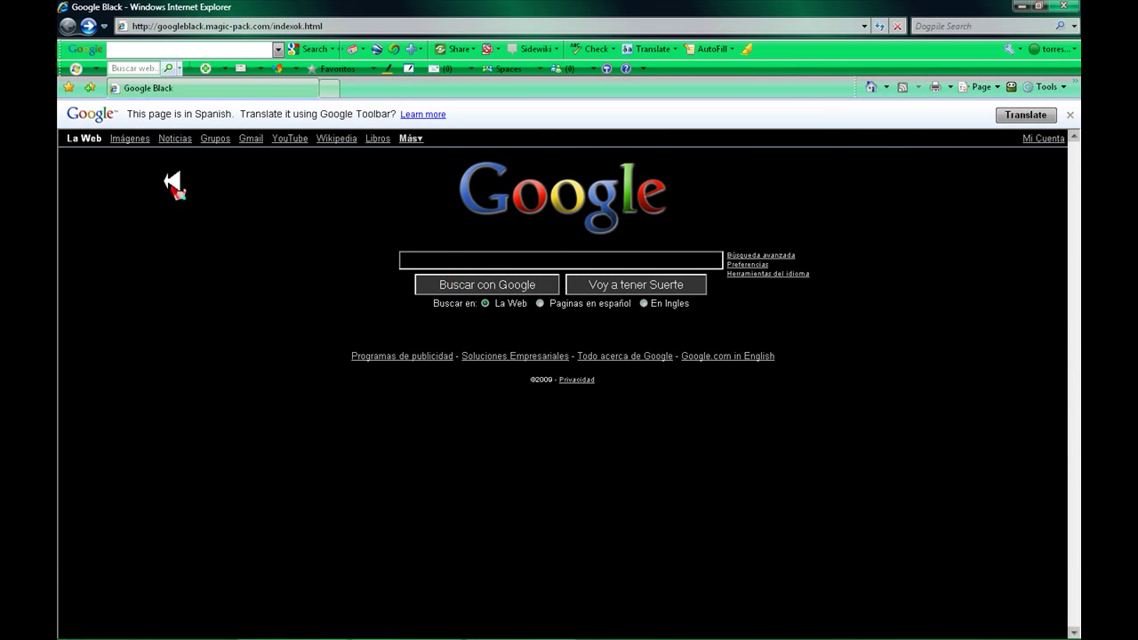
Step: Open the dafont.com favorite and scroll down to its font category table
click(68, 87)
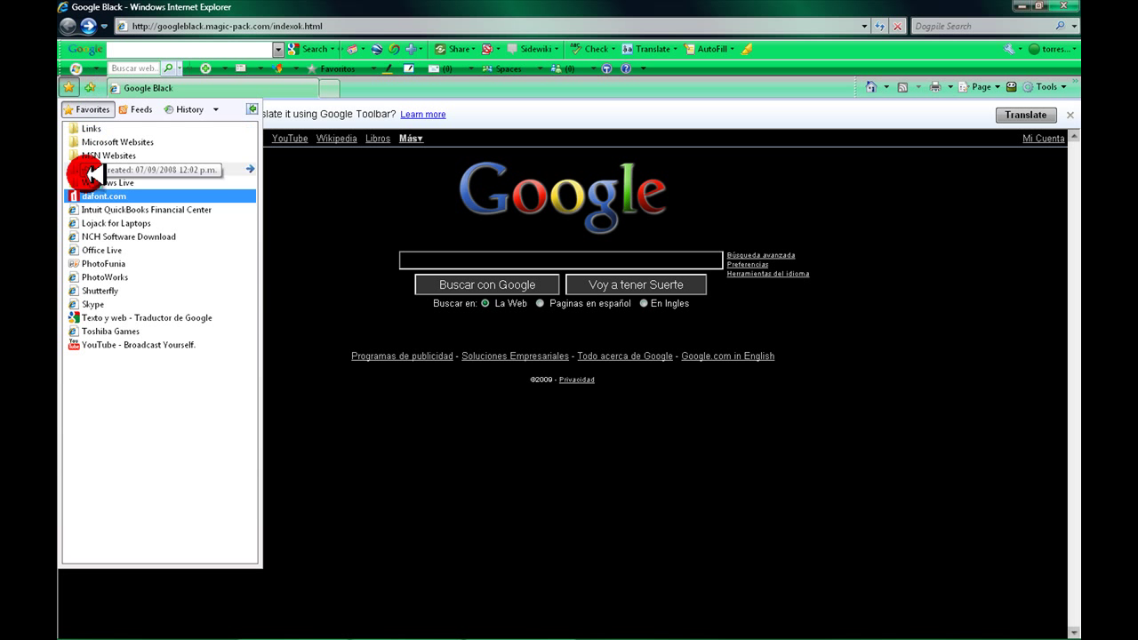
click(124, 196)
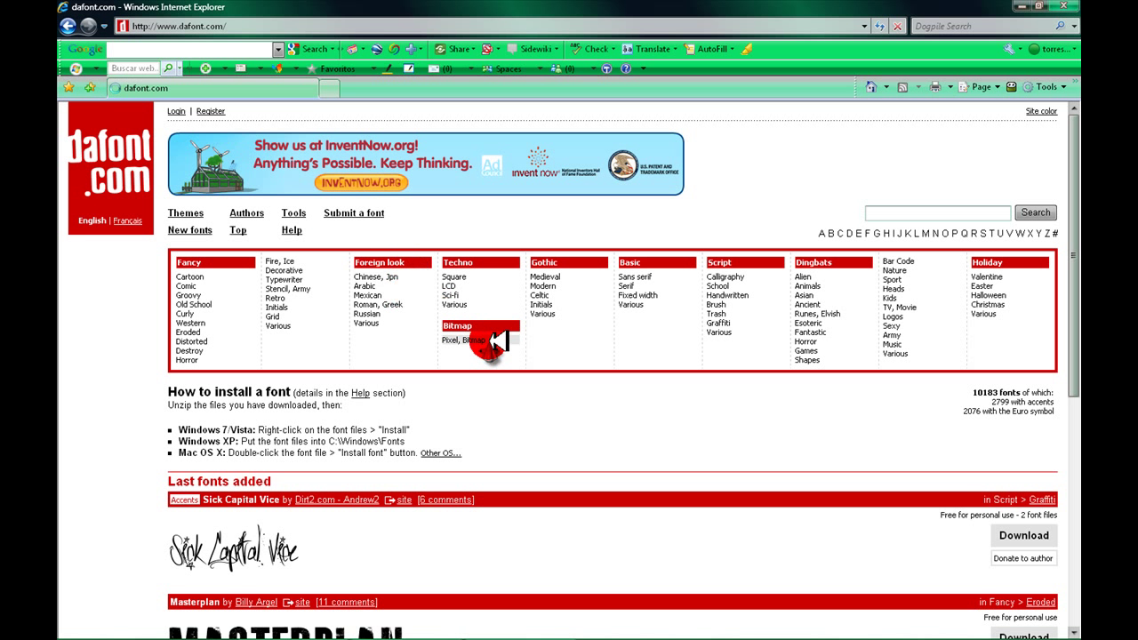
scroll(456, 325, down, 2)
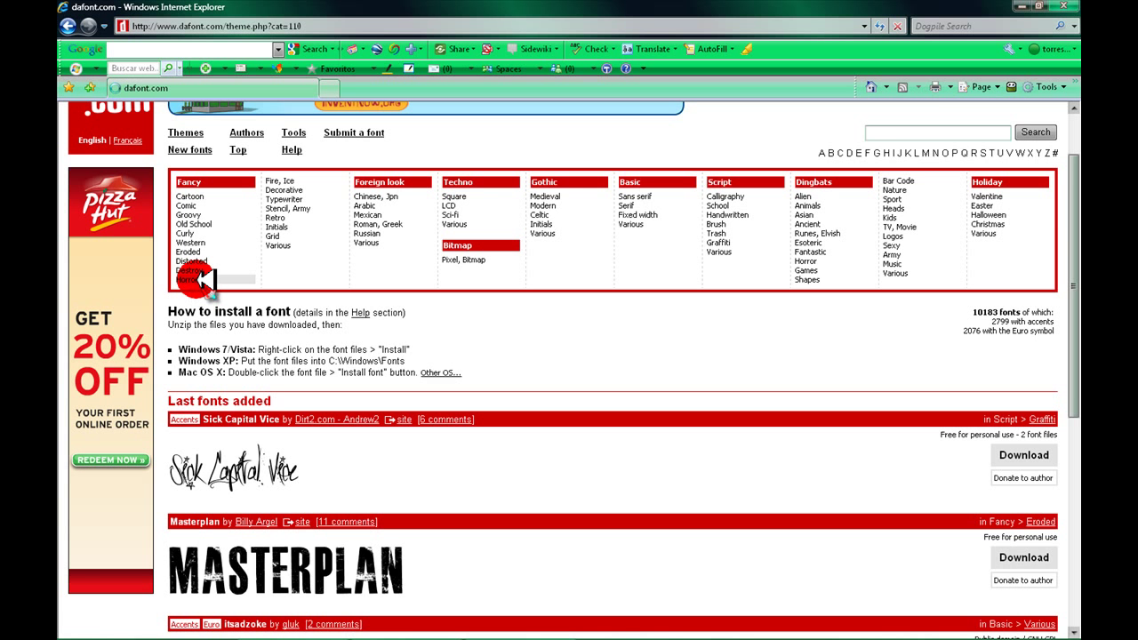
Step: Open the Fancy > Horror fonts listing and start downloading Creepsville as creepsville.zip
click(204, 279)
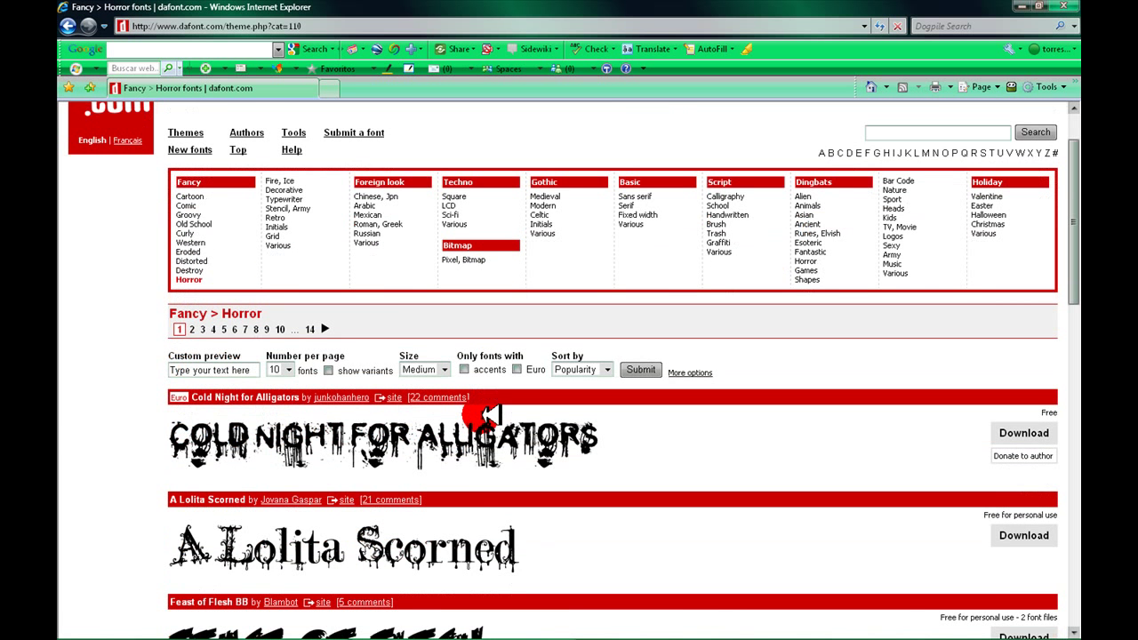
scroll(454, 391, down, 5)
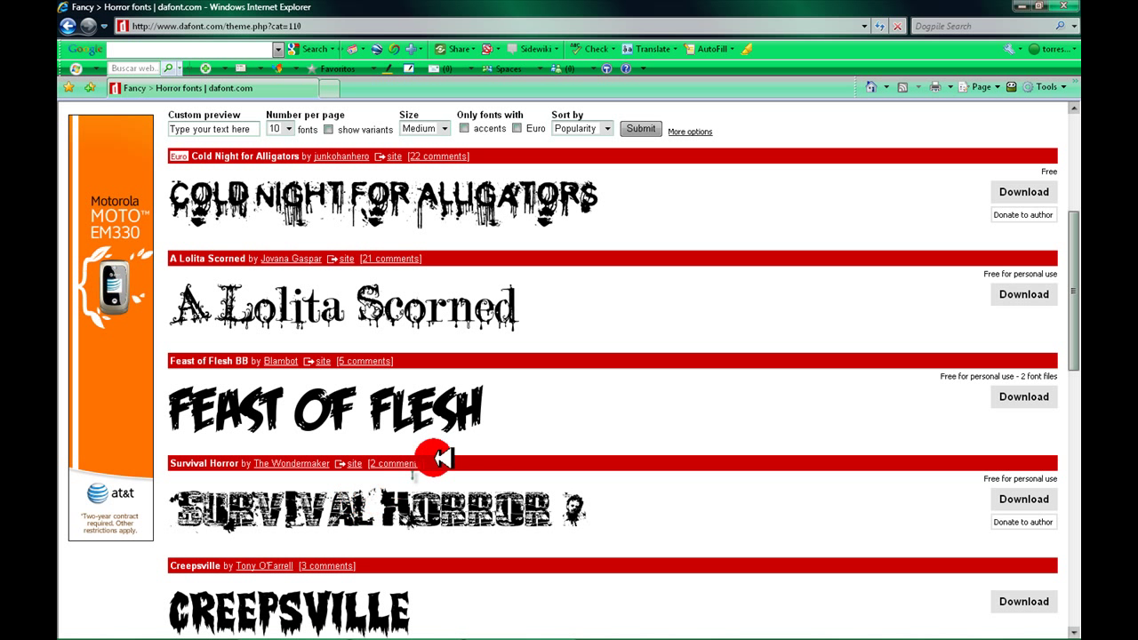
drag(1070, 247, 1073, 300)
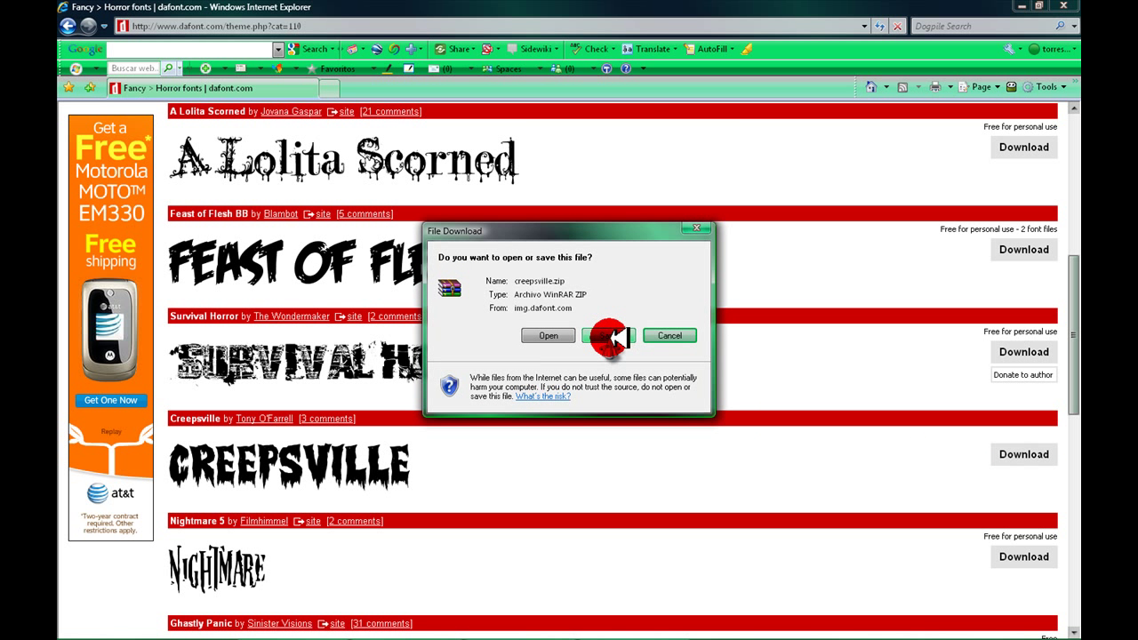
Step: Save the 30.9 KB creepsville.zip into Pictures, dismiss the completion notice, and minimize the browser
click(620, 332)
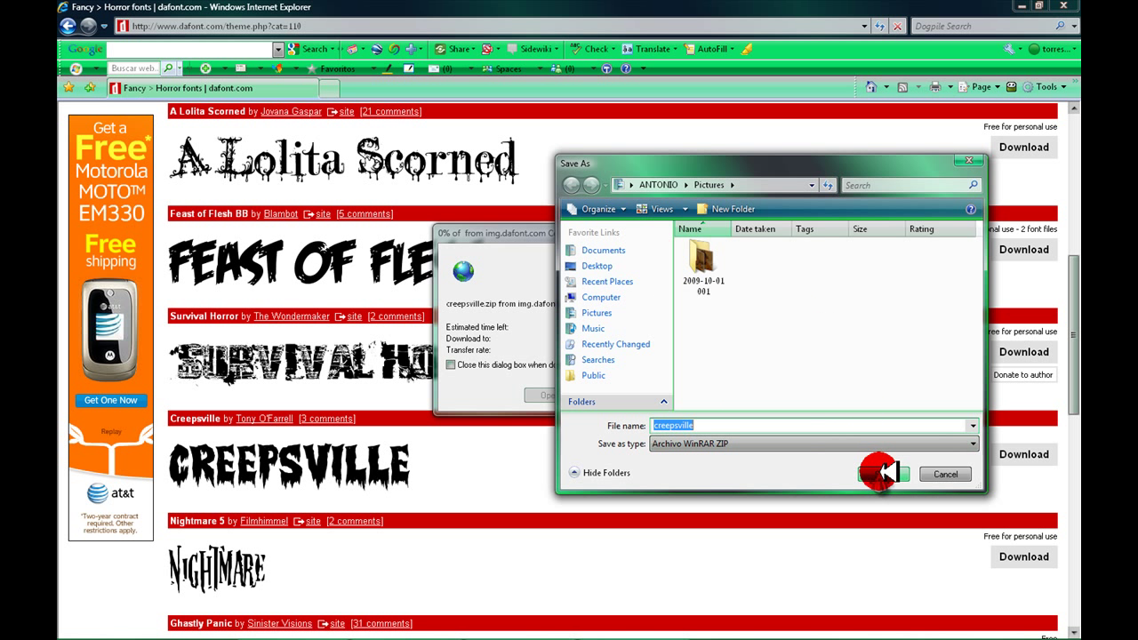
click(883, 473)
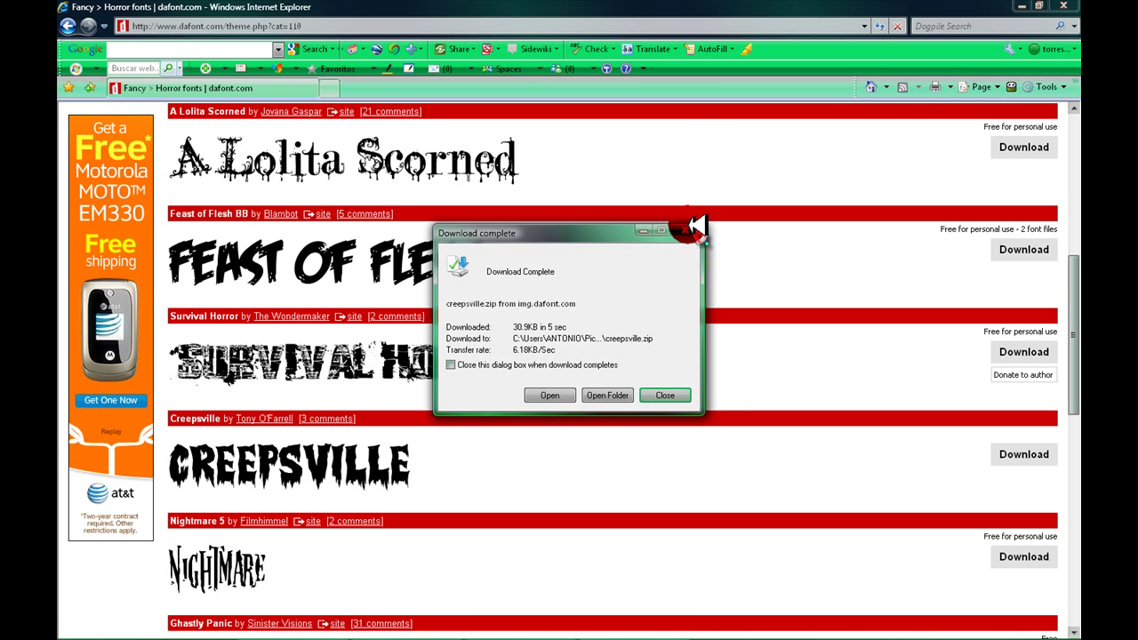
click(694, 230)
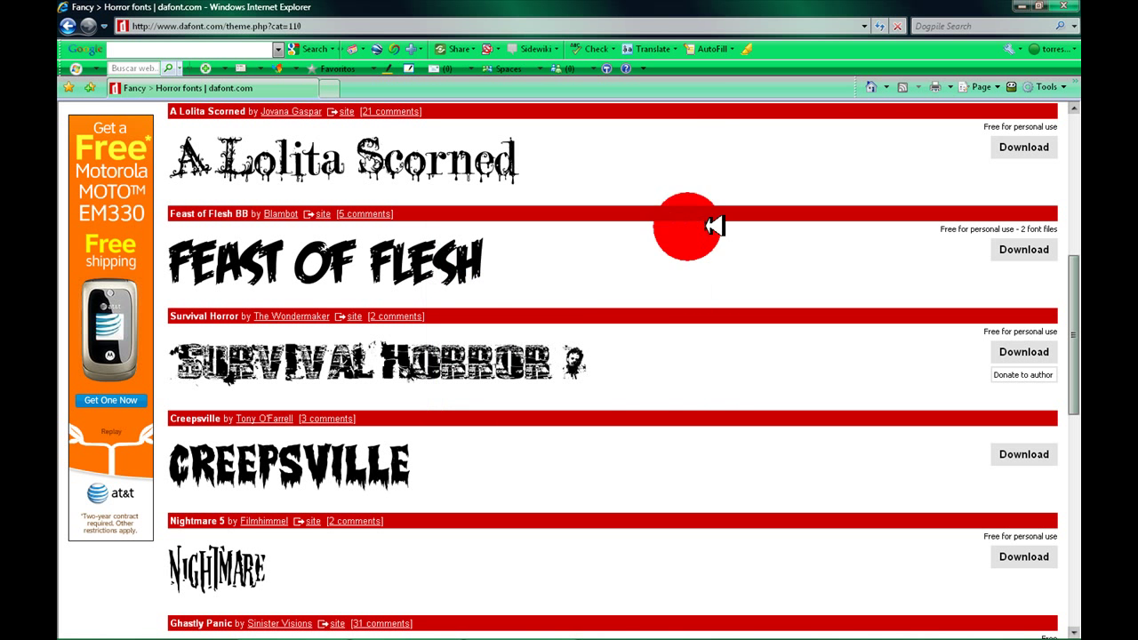
click(1028, 7)
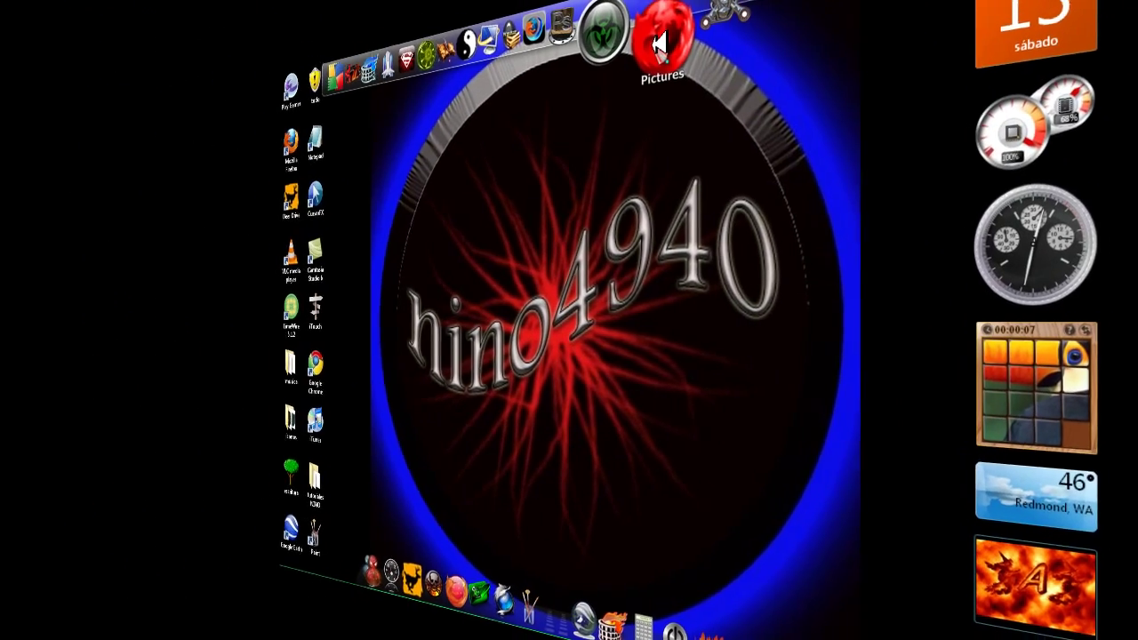
Step: Extract creepsville.zip in Pictures with Extraer aquí and move the RW-creepsville font file onto the desktop
click(658, 44)
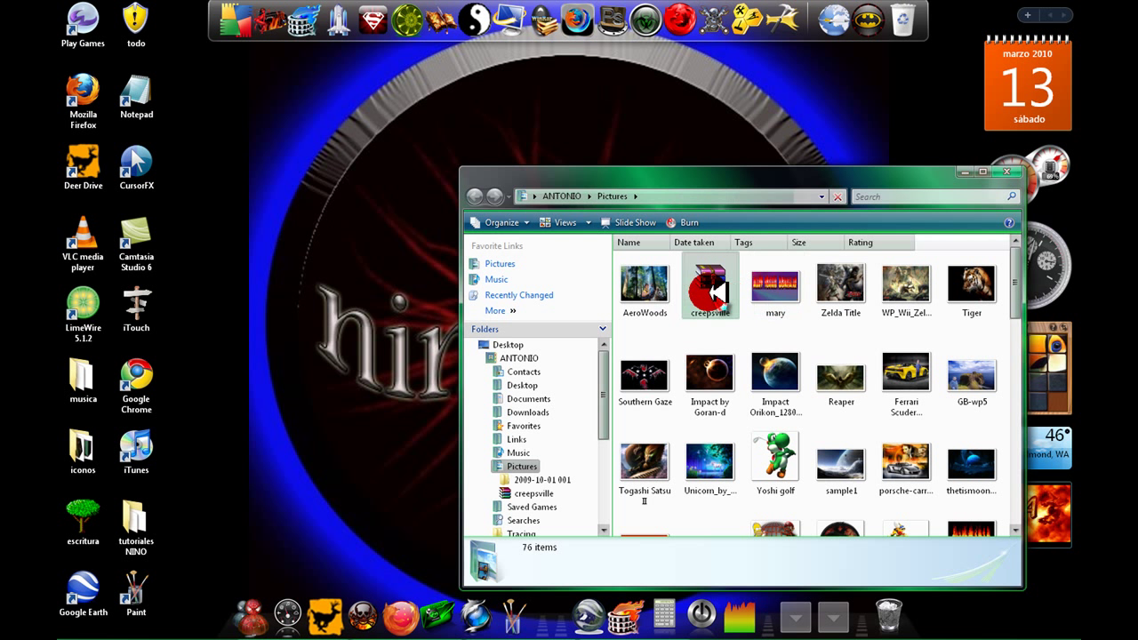
right_click(702, 298)
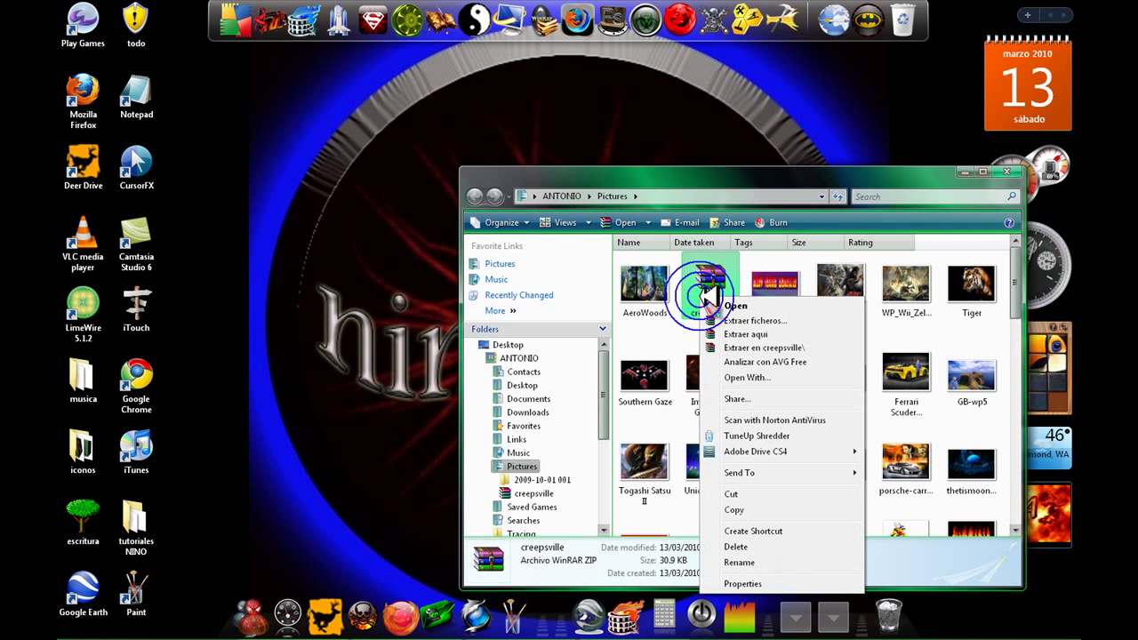
click(745, 333)
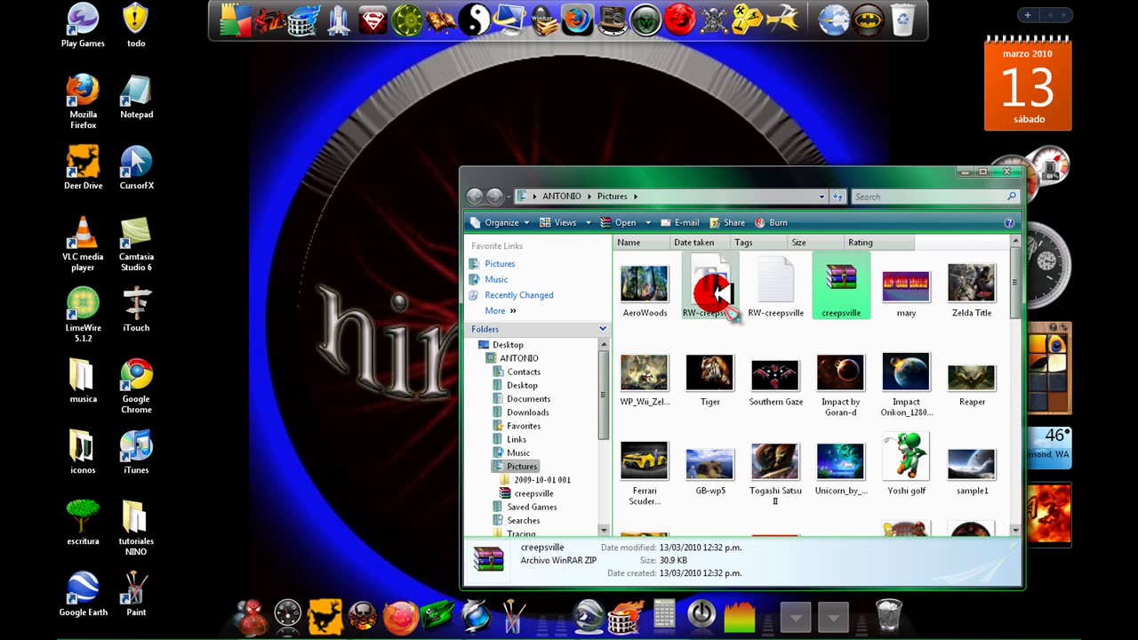
drag(724, 278, 369, 233)
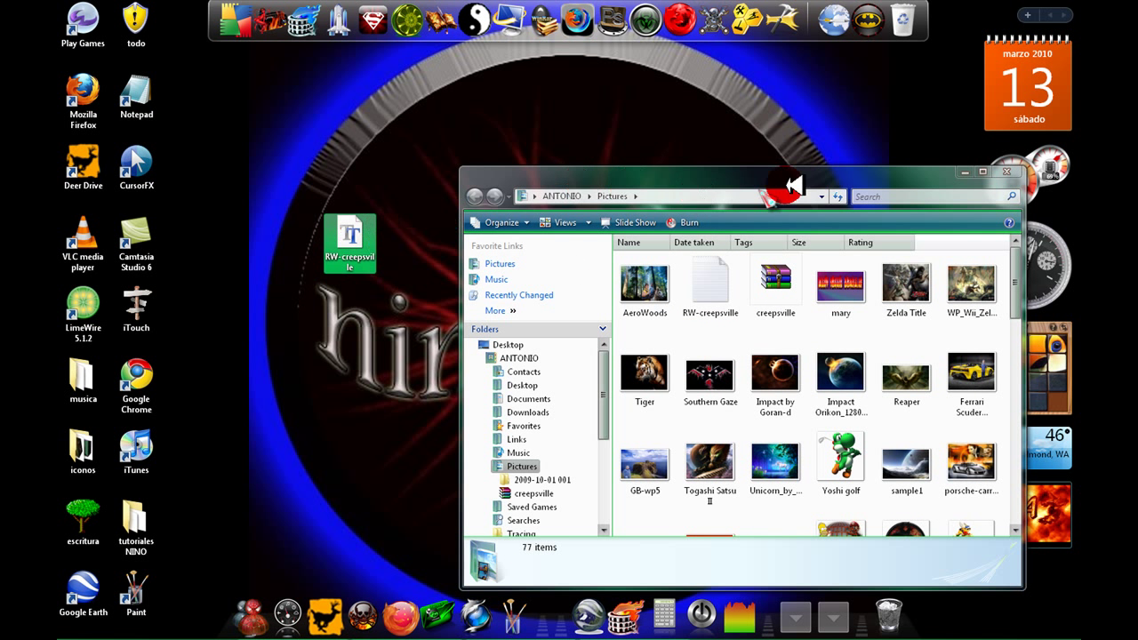
Step: Close the Pictures window and open Control Panel from the Start menu
click(1009, 172)
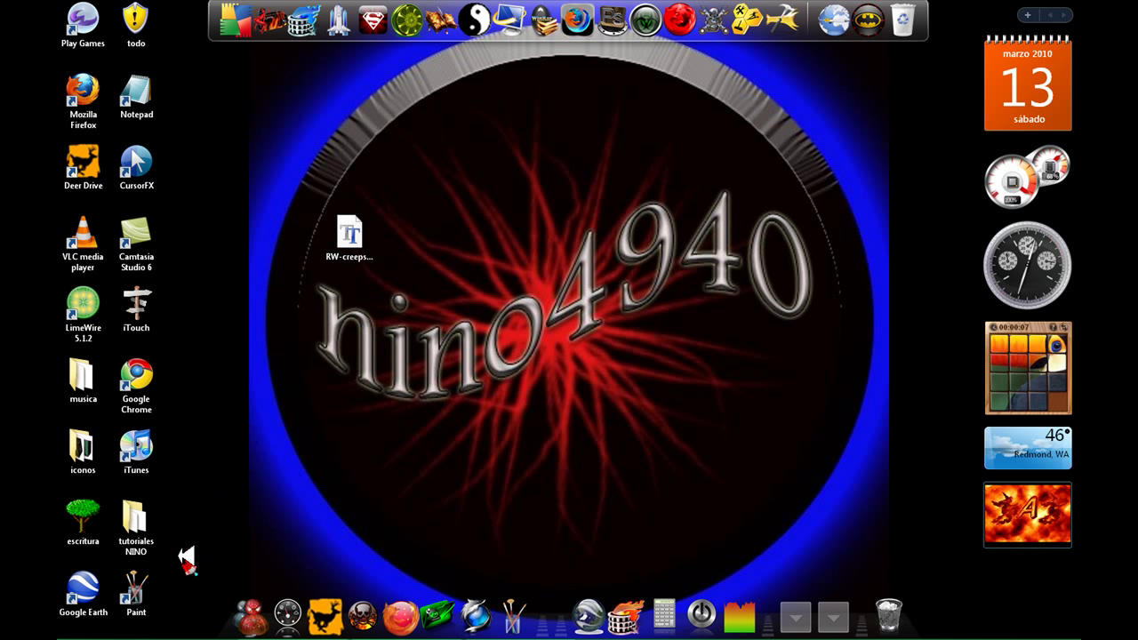
click(88, 628)
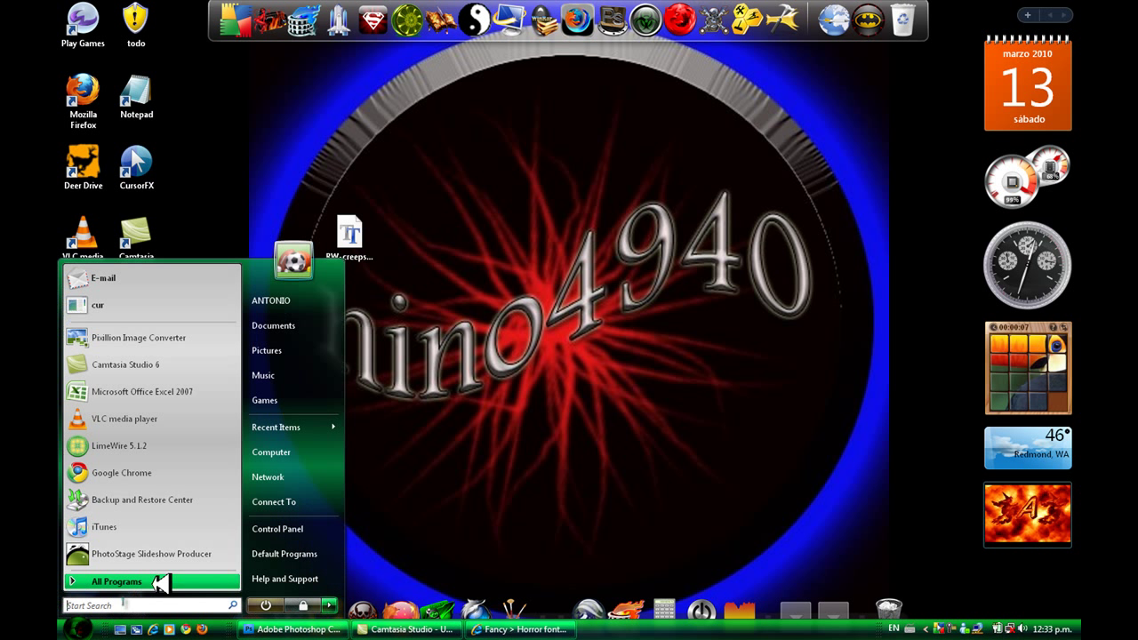
click(277, 529)
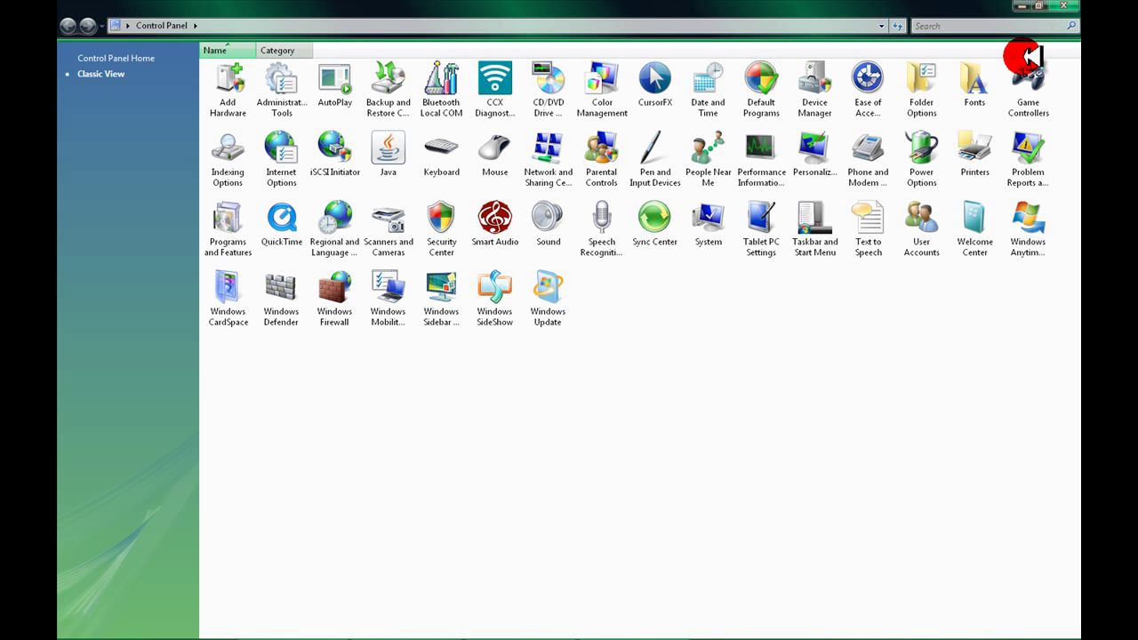
Step: Open the Fonts folder in a smaller restored window and select the RW-creepsville file on the desktop
click(987, 101)
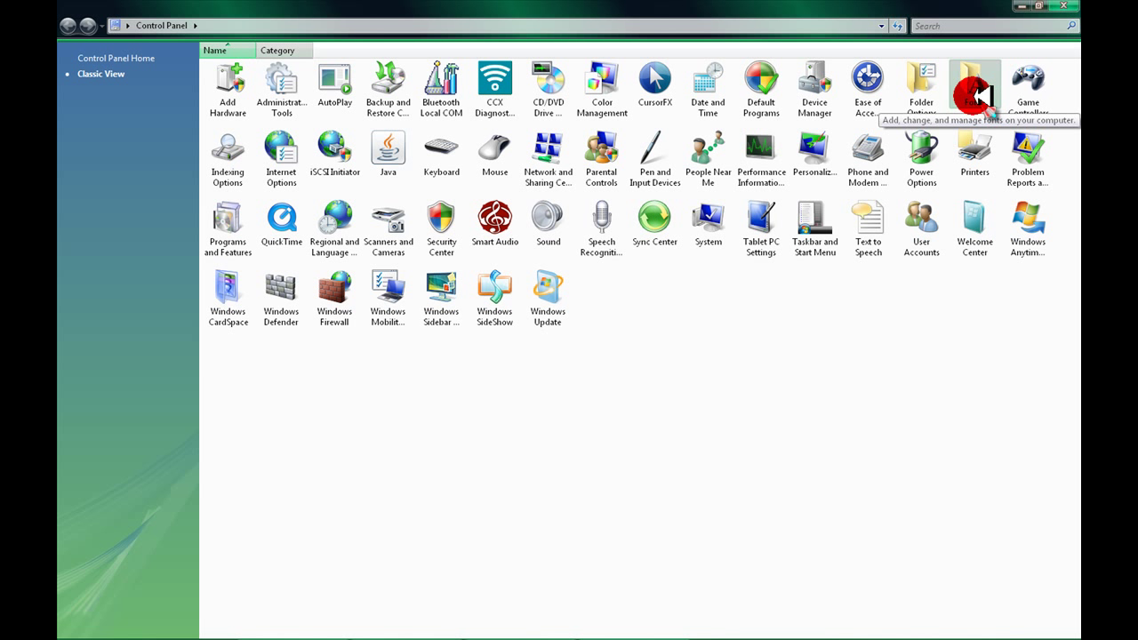
double_click(977, 93)
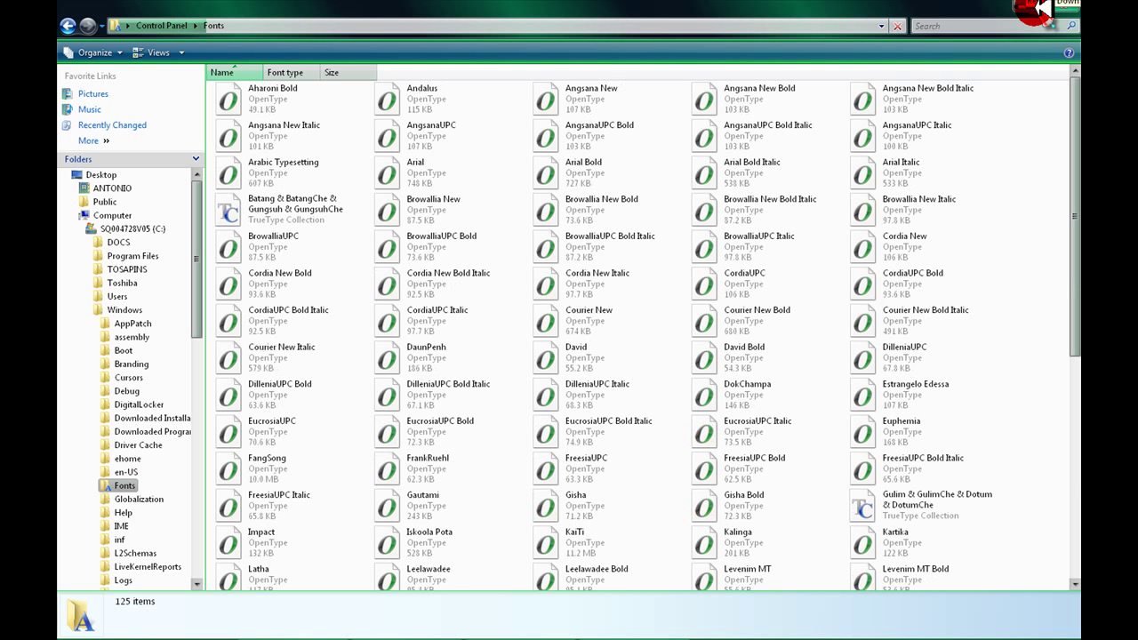
click(1038, 11)
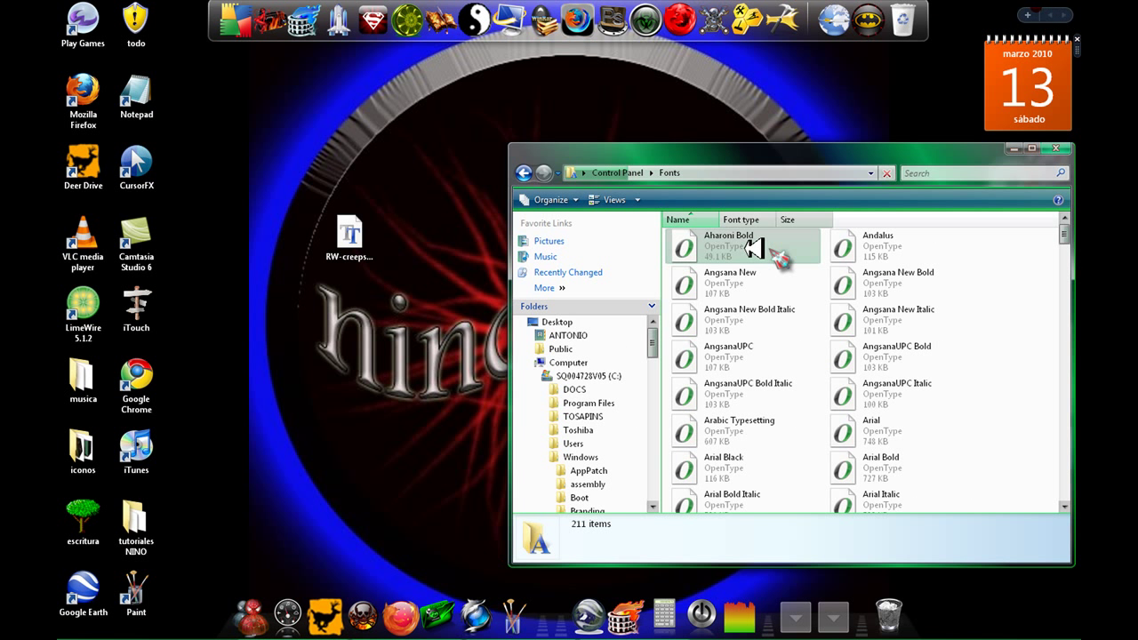
click(356, 238)
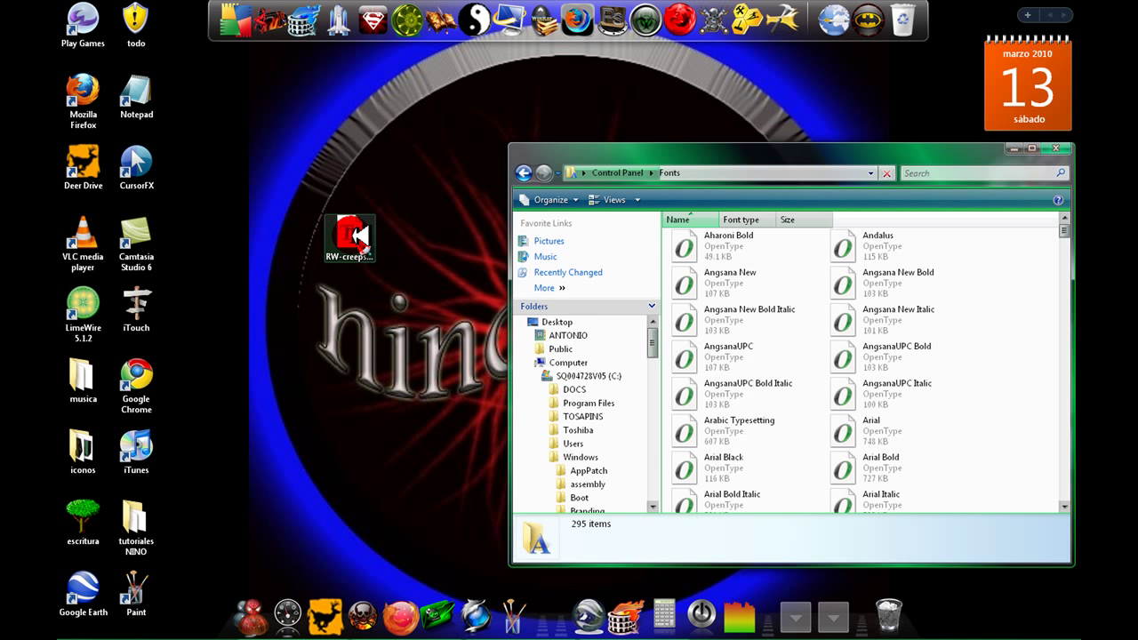
click(357, 236)
Step: Cut the RW-creepsville font file from the desktop and paste it into the Fonts folder
right_click(357, 235)
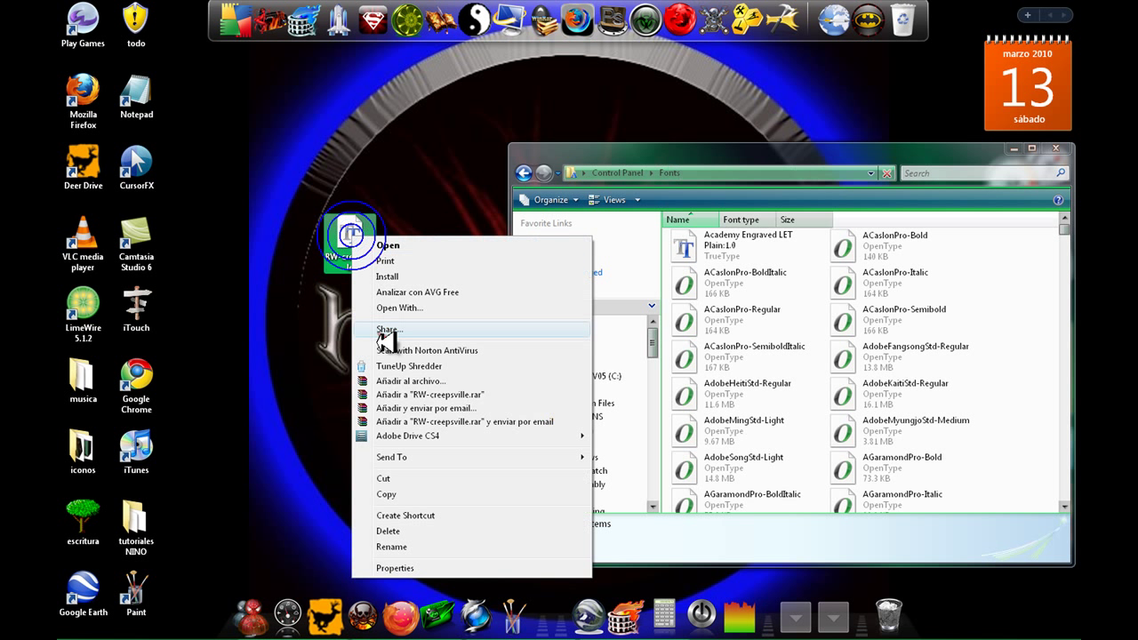
click(405, 477)
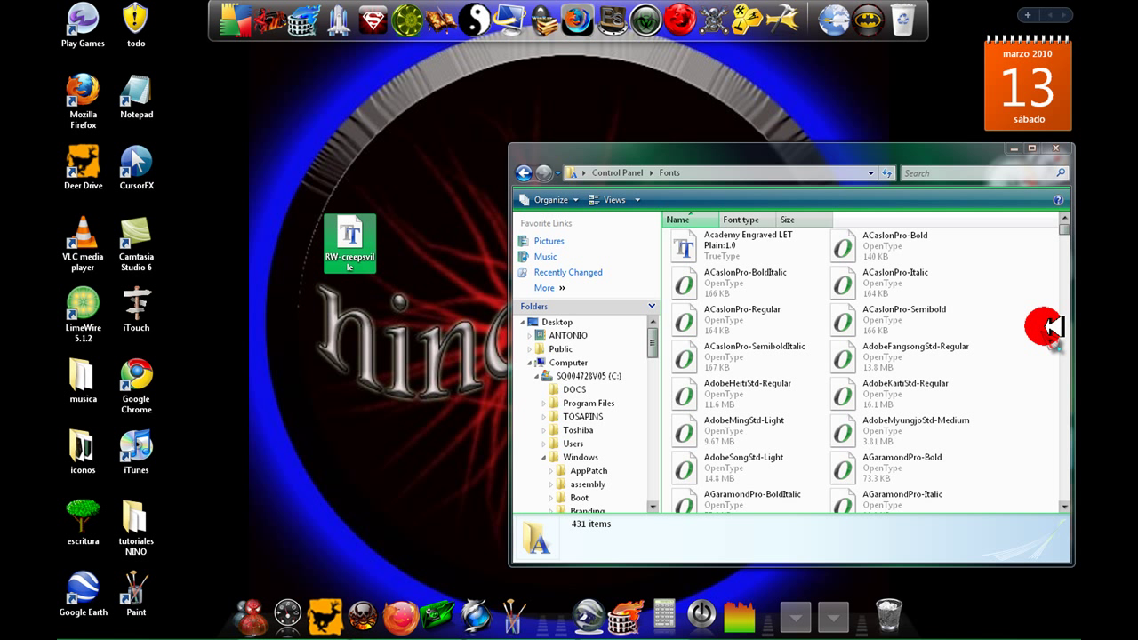
right_click(1003, 327)
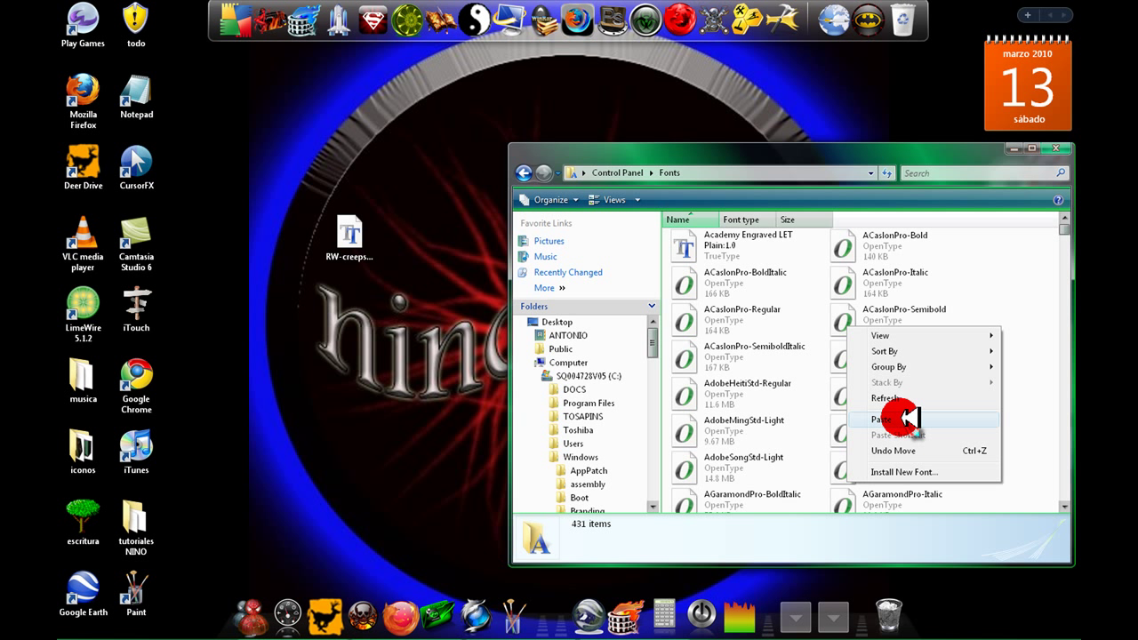
click(906, 418)
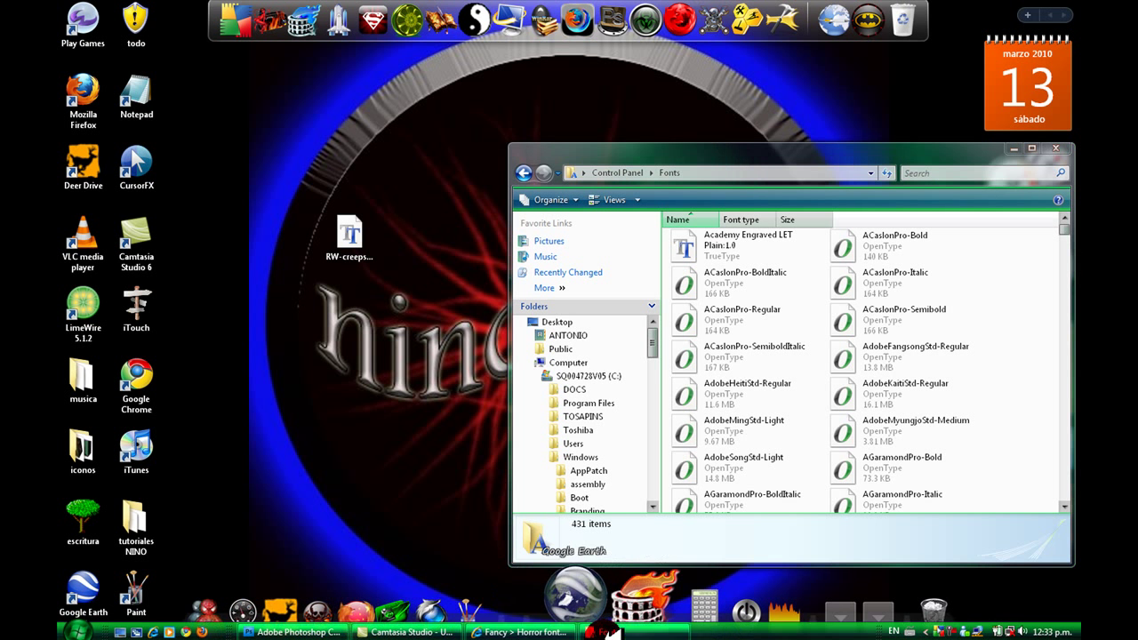
mouse_move(289, 629)
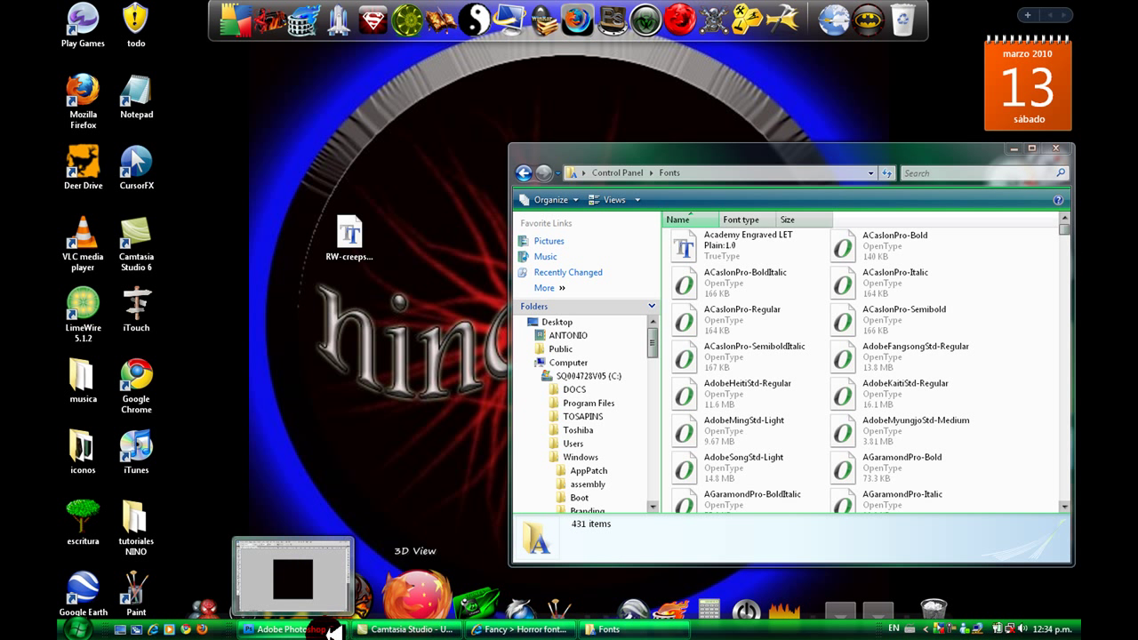
Step: Bring Photoshop forward, close the Fonts window, and drag a text box across the black canvas
click(311, 629)
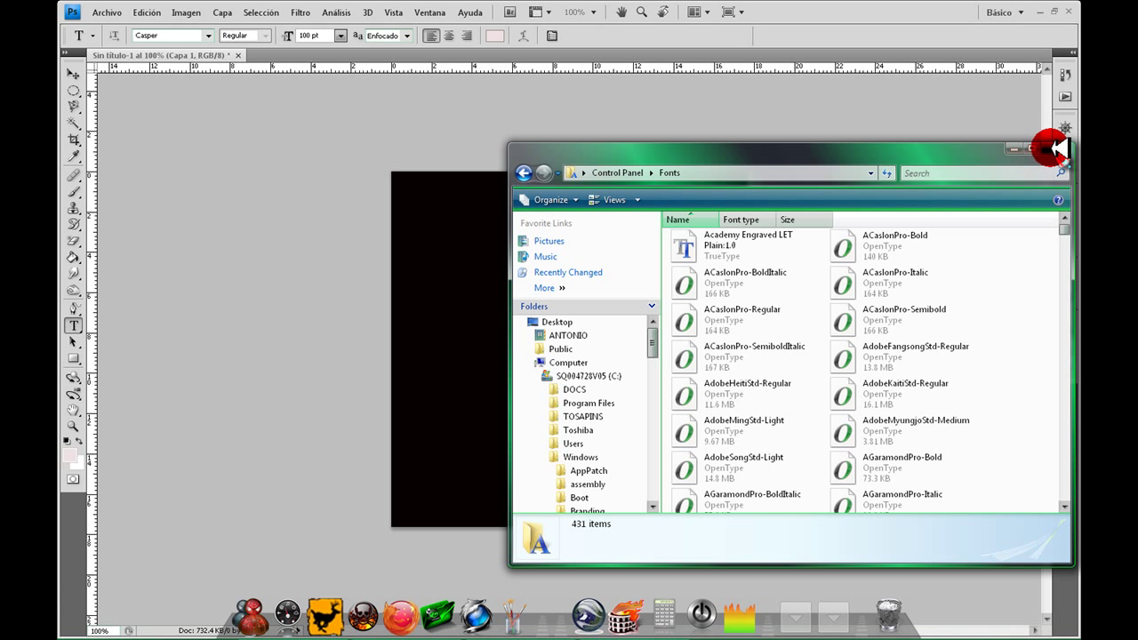
click(1056, 148)
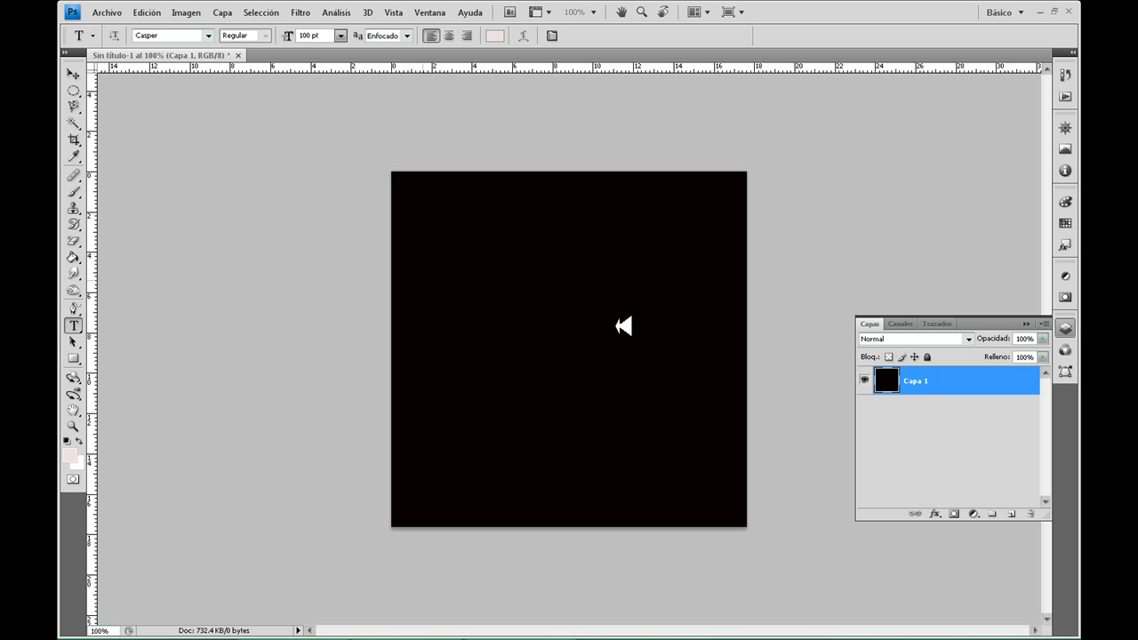
drag(715, 405, 732, 462)
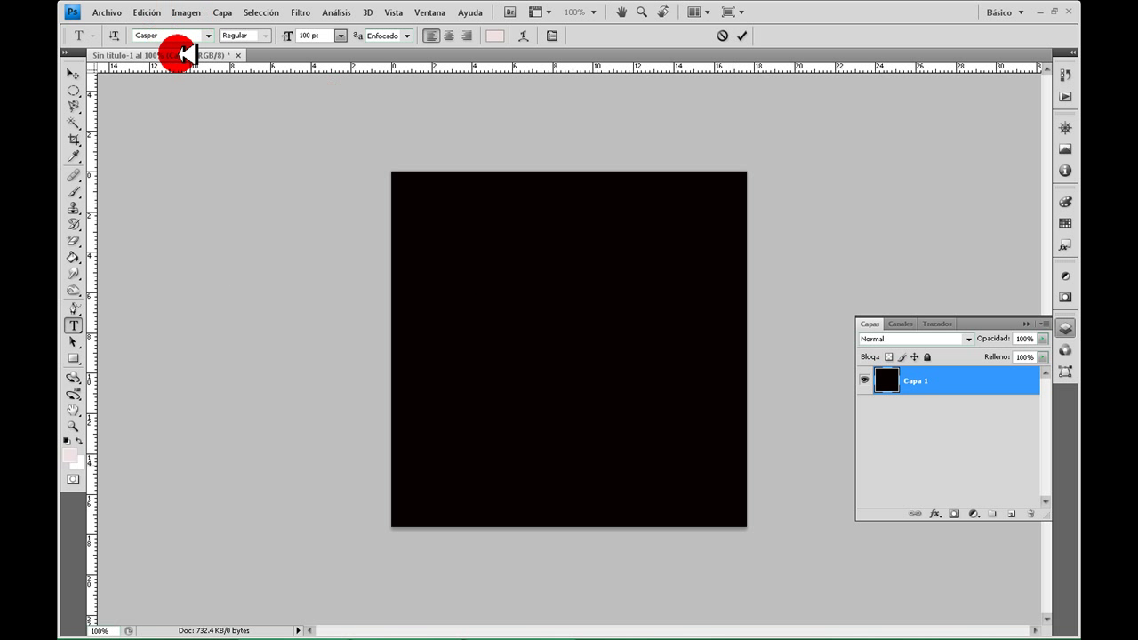
Step: Choose the Creepsville font and enter the sample text 'ghhkilokjh' at 100 pt on layer Capa 2
click(213, 36)
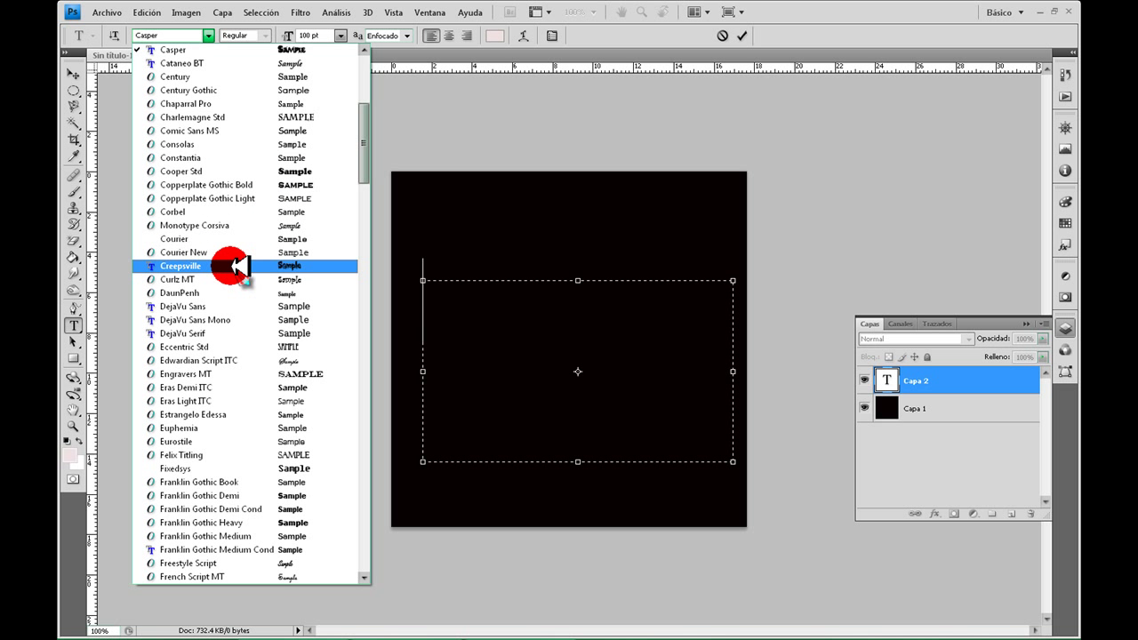
click(238, 267)
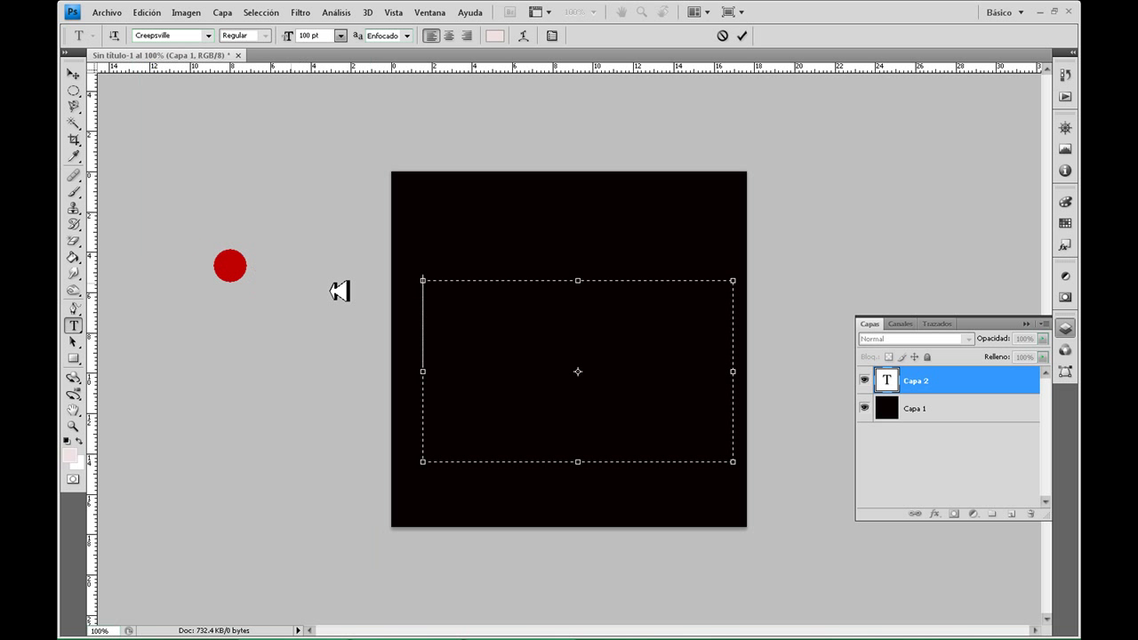
click(526, 318)
click(652, 340)
click(590, 328)
click(615, 285)
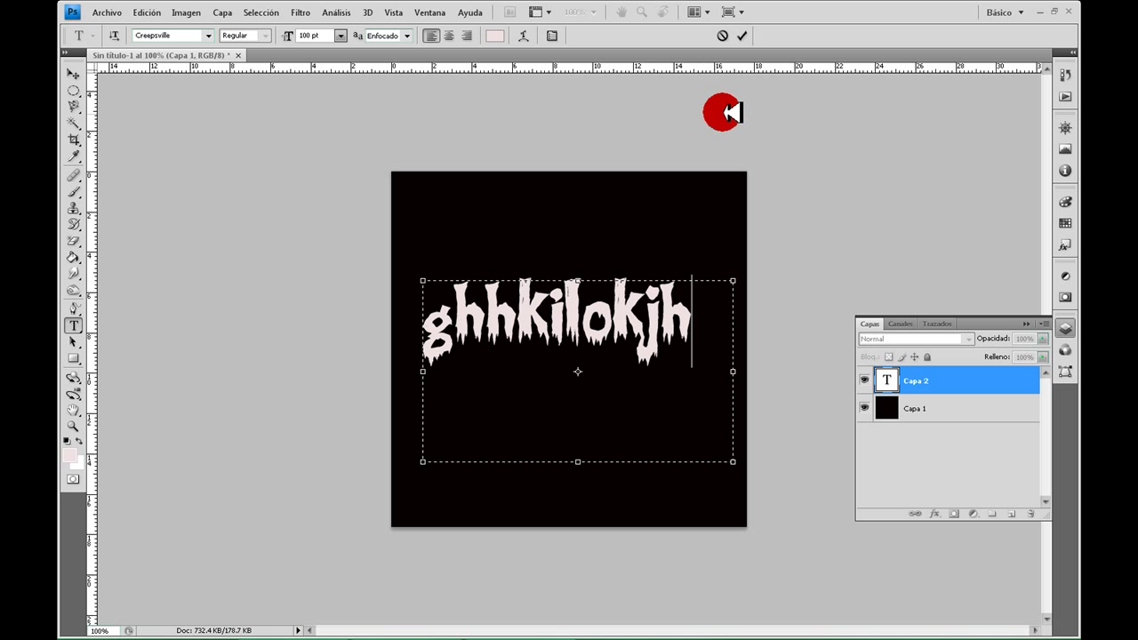